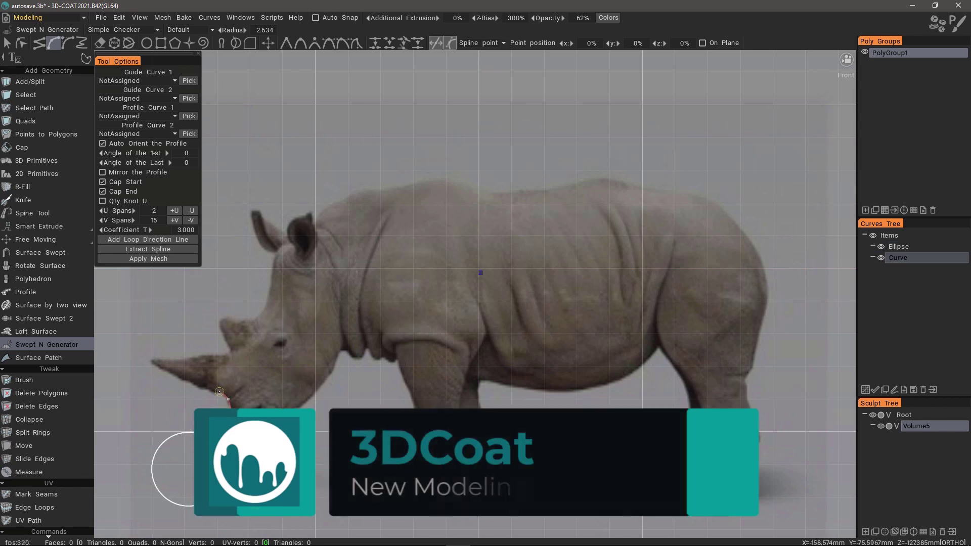
Trace the top curve from the rhino's head to the rump and adjust the swept mesh flow
{"action": "mouse_move", "coordinate": [228, 399]}
{"action": "left_mouse_down"}
{"action": "mouse_move", "coordinate": [271, 275]}
{"action": "mouse_move", "coordinate": [330, 205]}
{"action": "mouse_move", "coordinate": [441, 180]}
{"action": "mouse_move", "coordinate": [609, 178]}
{"action": "mouse_move", "coordinate": [766, 273]}
{"action": "left_mouse_up"}
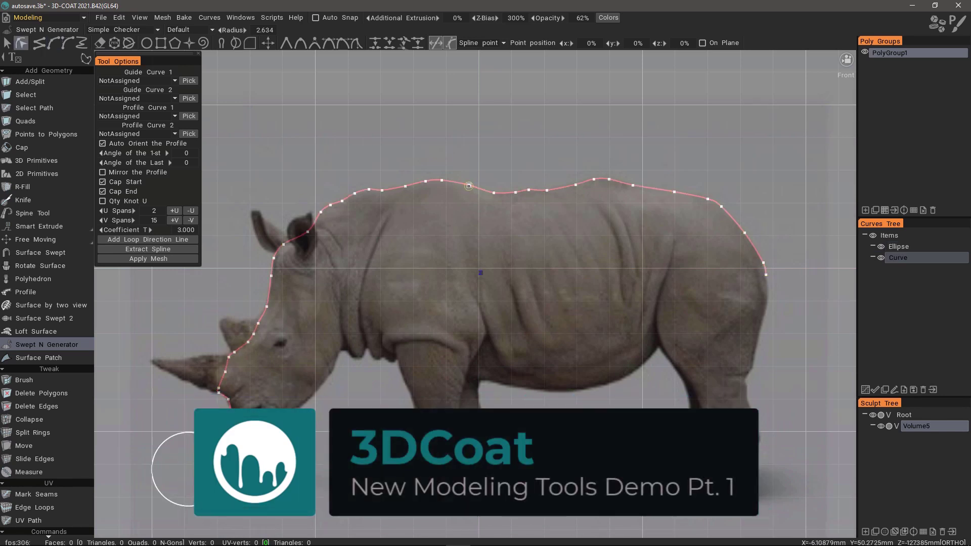
{"action": "mouse_move", "coordinate": [302, 404]}
{"action": "left_mouse_down"}
{"action": "mouse_move", "coordinate": [381, 350]}
{"action": "mouse_move", "coordinate": [436, 366]}
{"action": "mouse_move", "coordinate": [668, 341]}
{"action": "mouse_move", "coordinate": [766, 288]}
{"action": "left_mouse_up"}
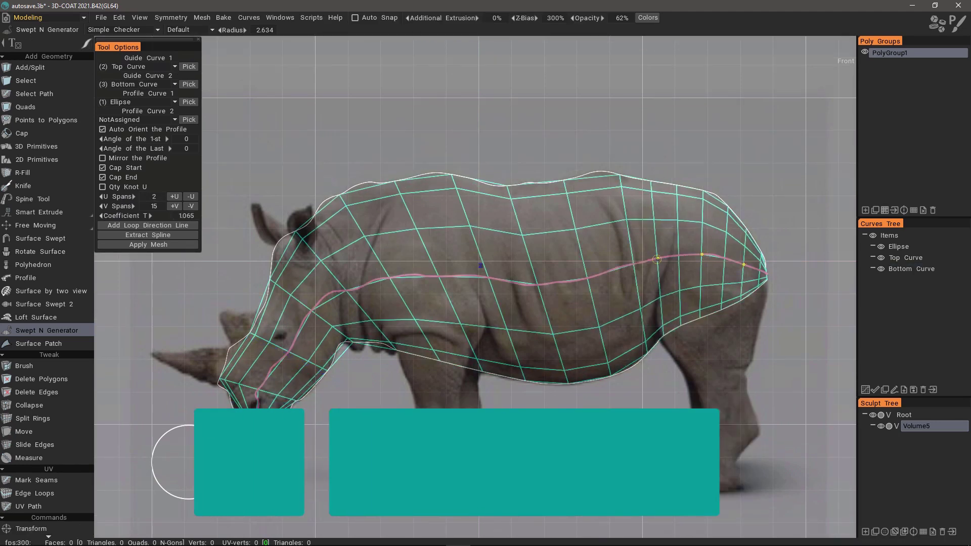
{"action": "mouse_move", "coordinate": [743, 263]}
{"action": "left_mouse_down"}
{"action": "mouse_move", "coordinate": [363, 286]}
{"action": "mouse_move", "coordinate": [314, 308]}
{"action": "mouse_move", "coordinate": [257, 402]}
{"action": "left_mouse_up"}
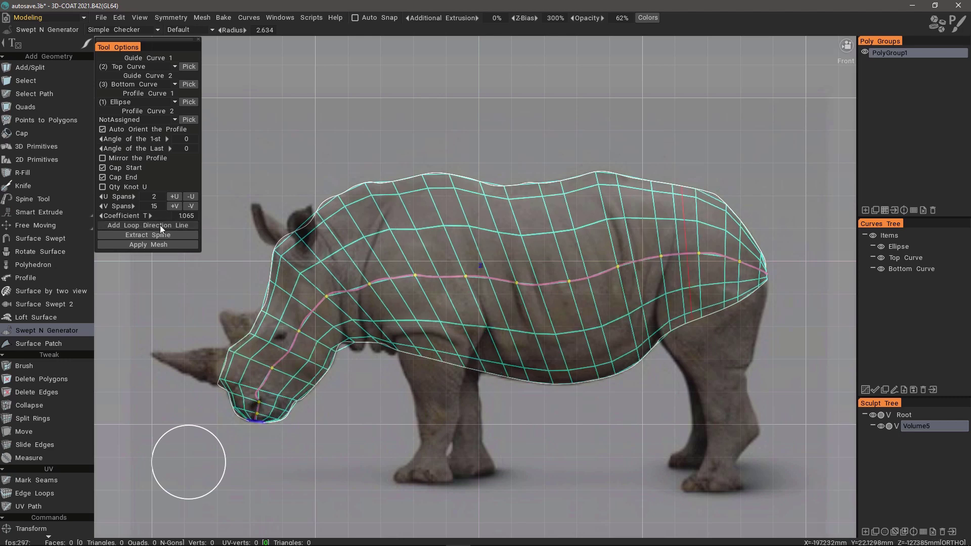
Add loop direction lines down the body and across the neck, then extract a spline from the mesh
{"action": "left_click_drag", "start_coordinate": [461, 189], "coordinate": [444, 360]}
{"action": "left_click_drag", "start_coordinate": [680, 193], "coordinate": [664, 337]}
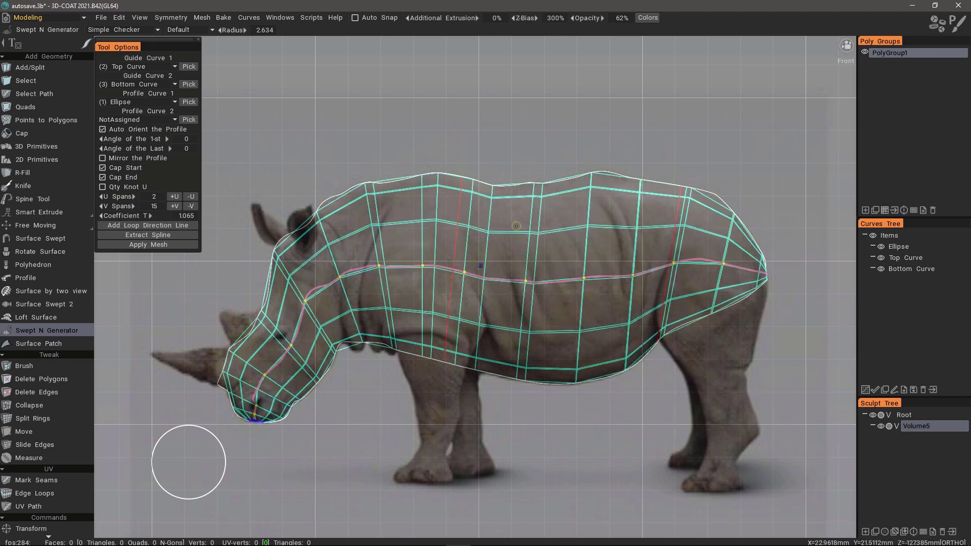
{"action": "left_click_drag", "start_coordinate": [268, 298], "coordinate": [331, 358]}
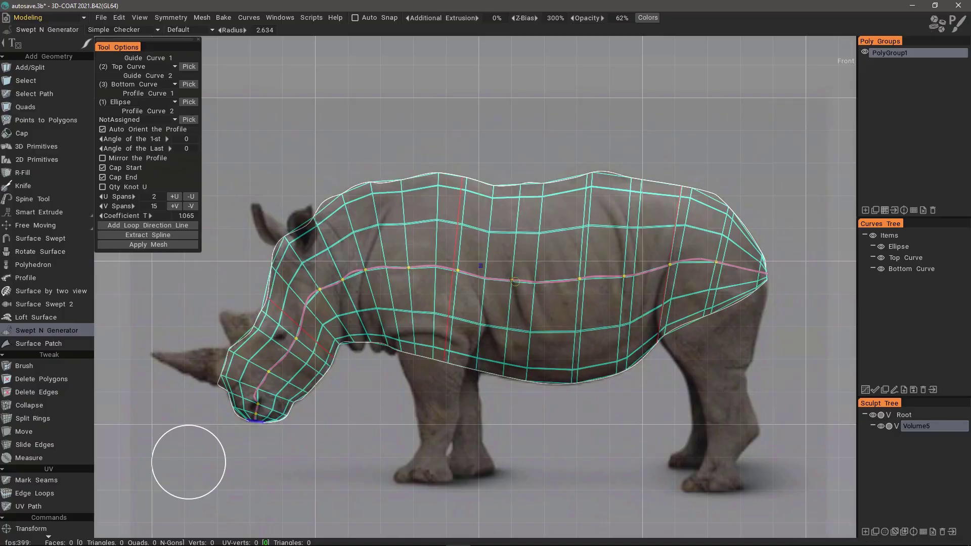
{"action": "left_click", "coordinate": [141, 235]}
{"action": "middle_click_drag", "start_coordinate": [336, 526], "coordinate": [594, 361]}
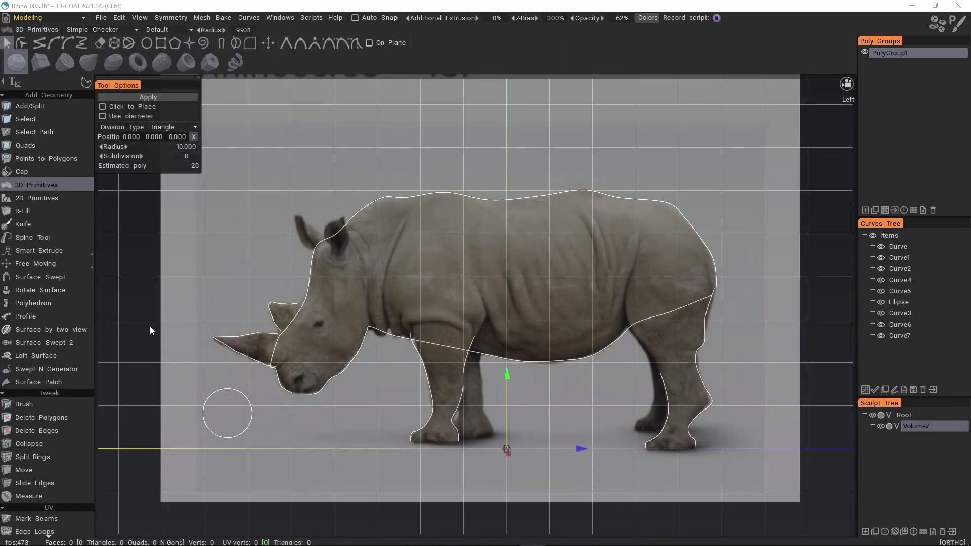
Switch to the Swept N Generator, pan the rhino reference view, and bring up the File menu
{"action": "left_click", "coordinate": [63, 369]}
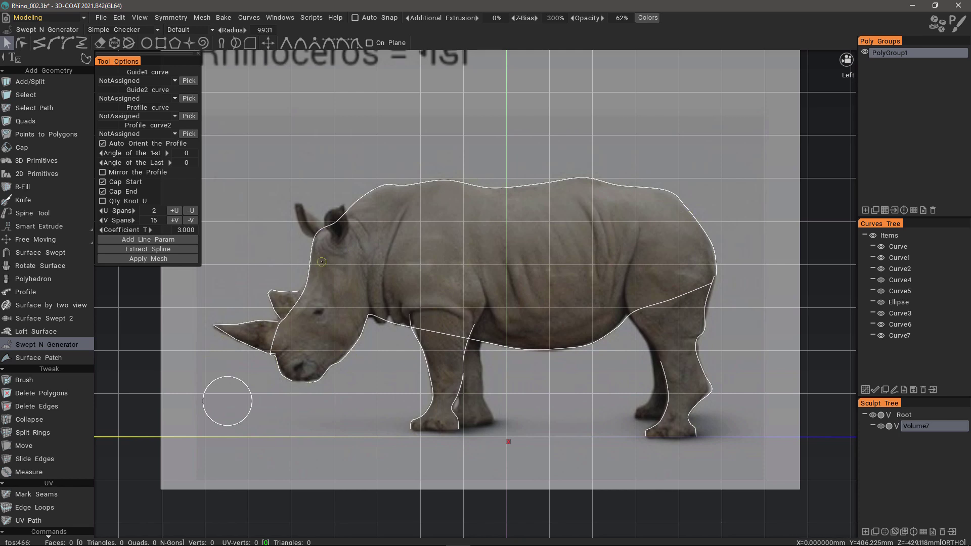
{"action": "middle_click_drag", "start_coordinate": [272, 261], "coordinate": [288, 269]}
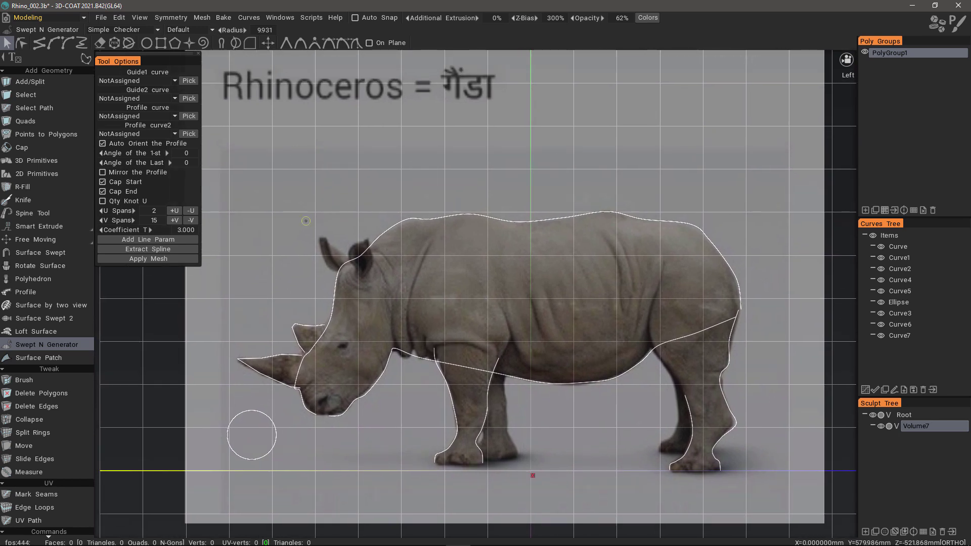
{"action": "left_click", "coordinate": [102, 18]}
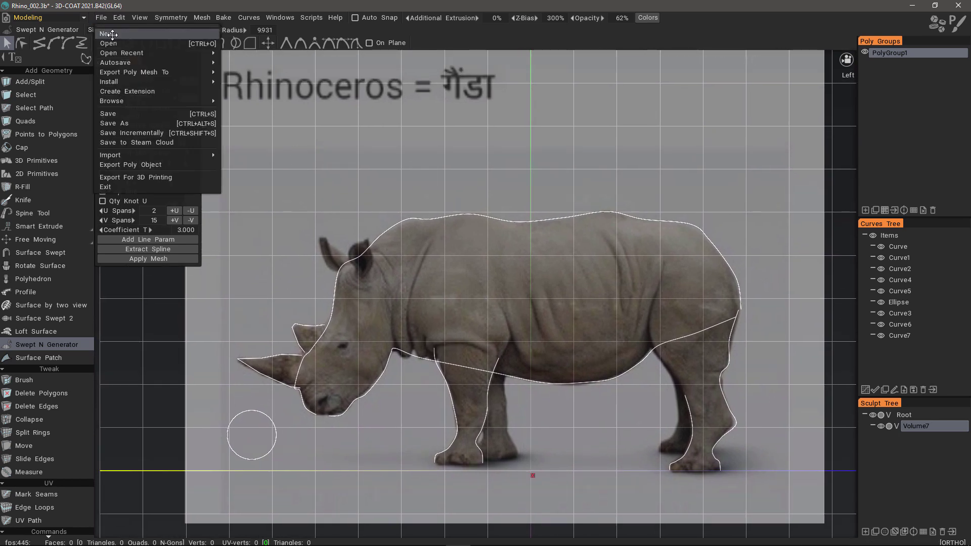
Start a new Poly-modeling scene without saving, then bring up the reference image options
{"action": "left_click", "coordinate": [116, 35]}
{"action": "left_click", "coordinate": [474, 311]}
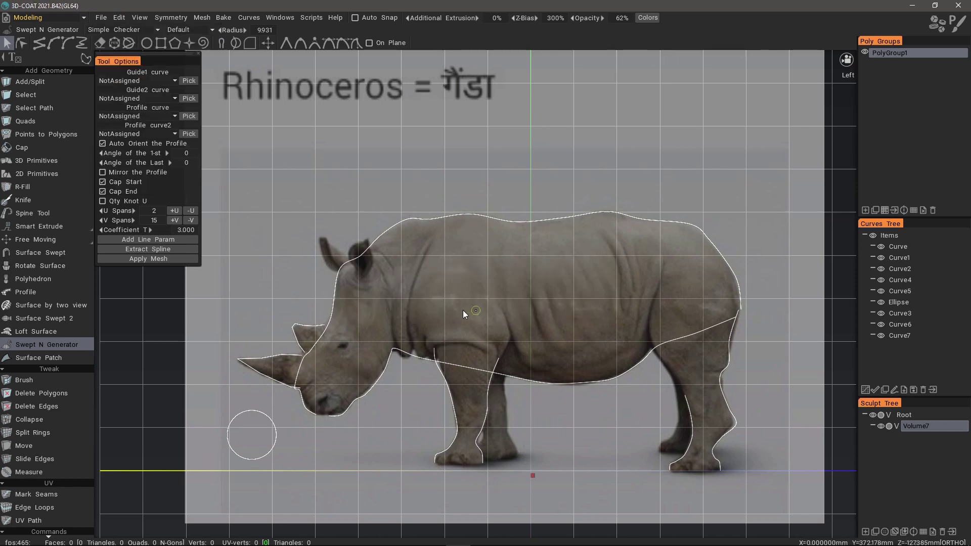
{"action": "left_click", "coordinate": [280, 371]}
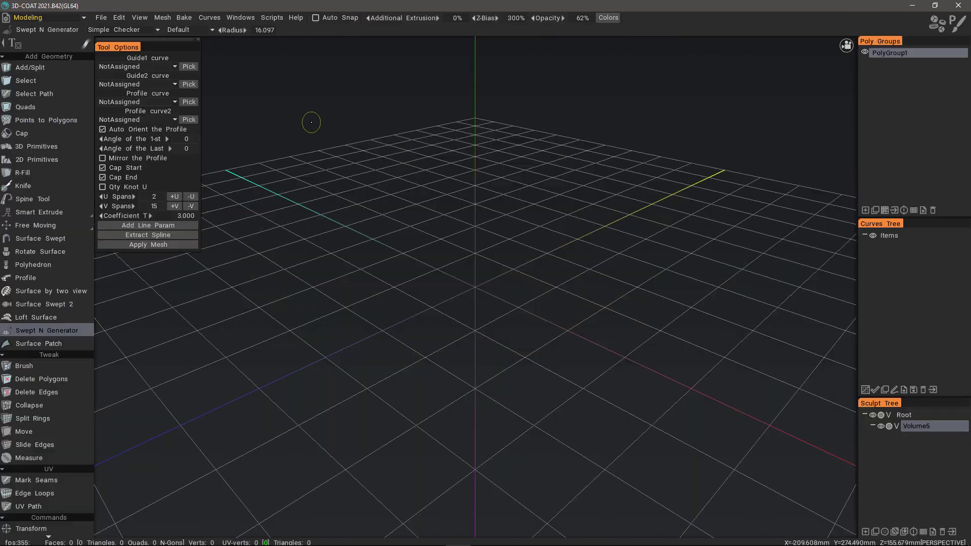
{"action": "left_click", "coordinate": [83, 17]}
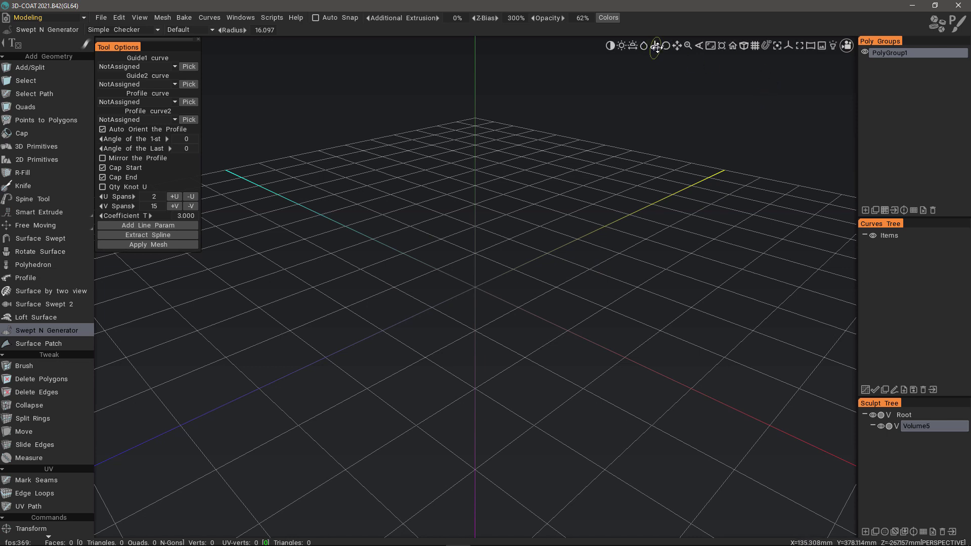
{"action": "left_click", "coordinate": [826, 47]}
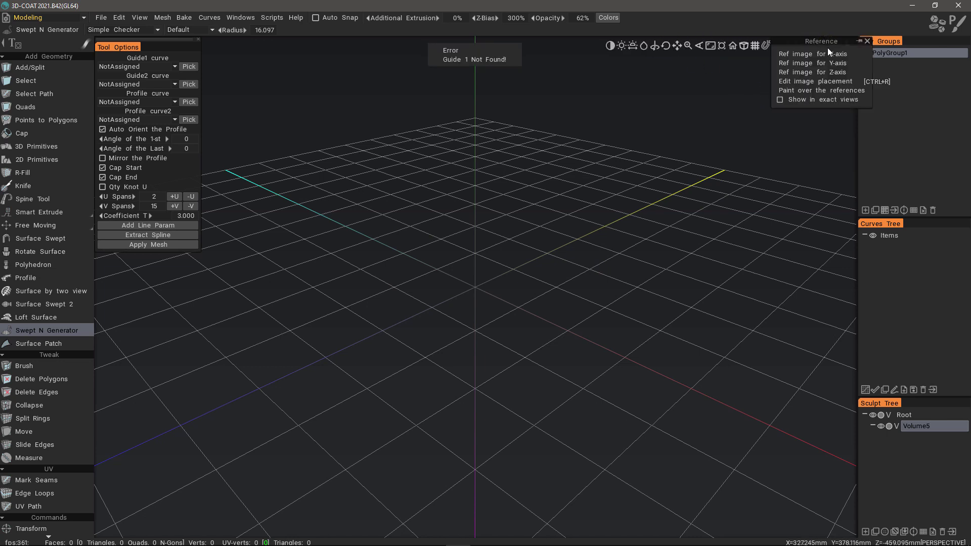
Load the side-view rhino picture as the Z-axis reference and close its placement guides
{"action": "left_click", "coordinate": [818, 73]}
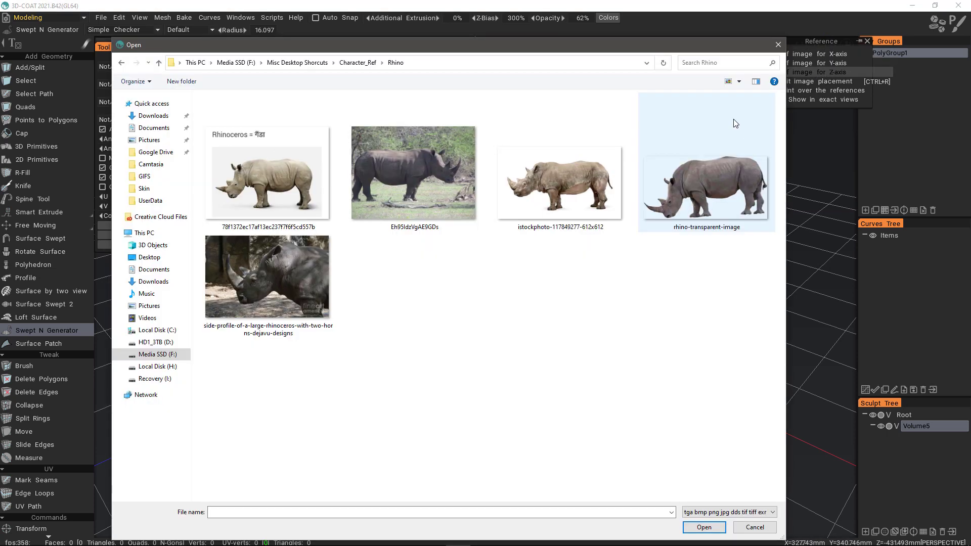
{"action": "double_click", "coordinate": [276, 182]}
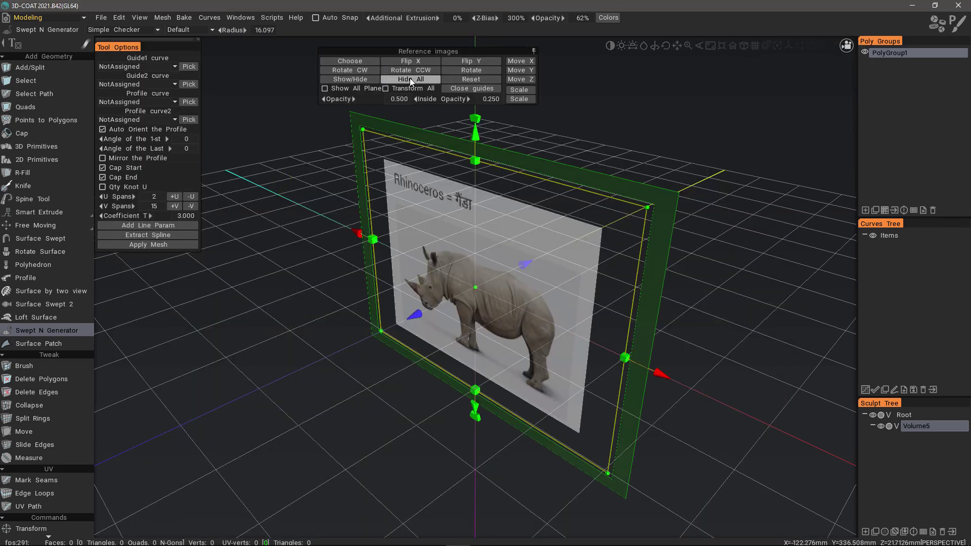
{"action": "left_click", "coordinate": [413, 80]}
{"action": "left_click", "coordinate": [364, 80]}
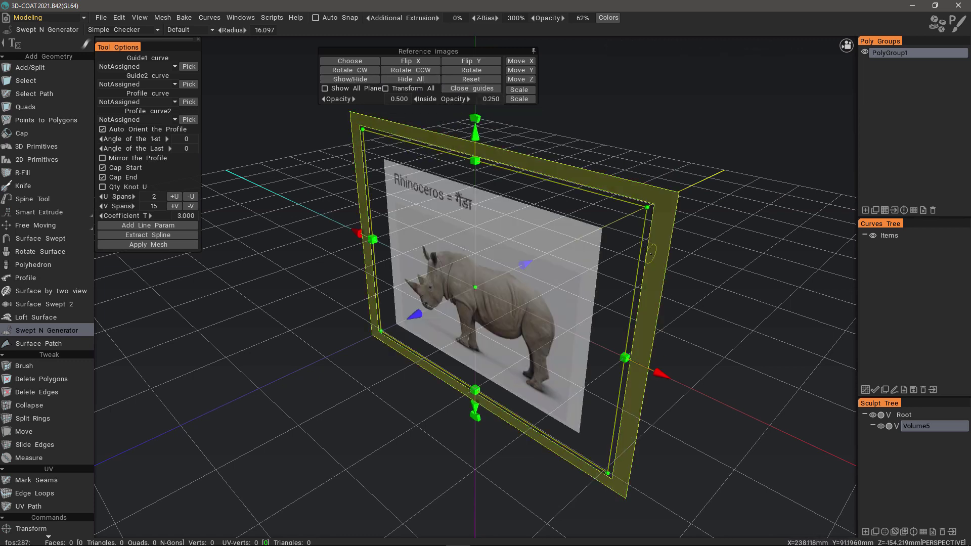
{"action": "left_click", "coordinate": [468, 90]}
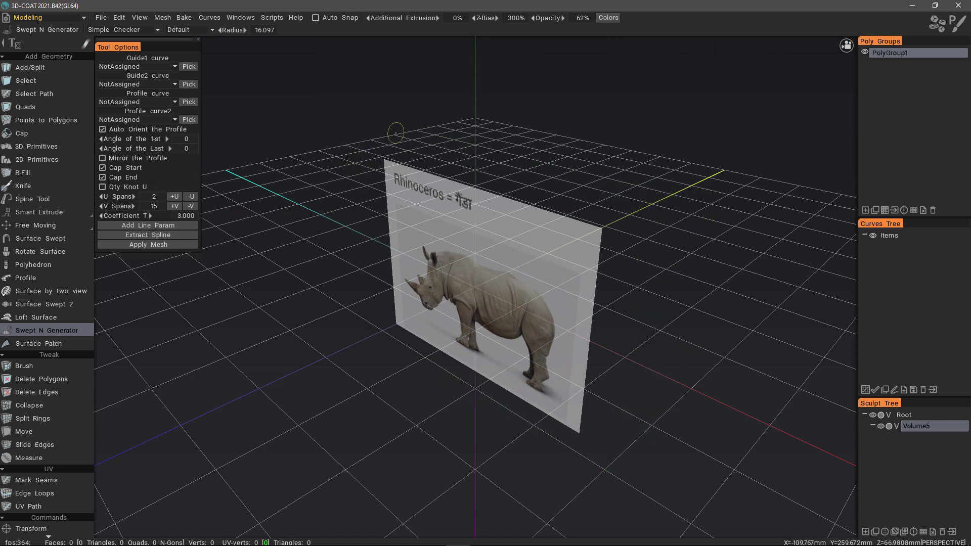
{"action": "mouse_move", "coordinate": [737, 57]}
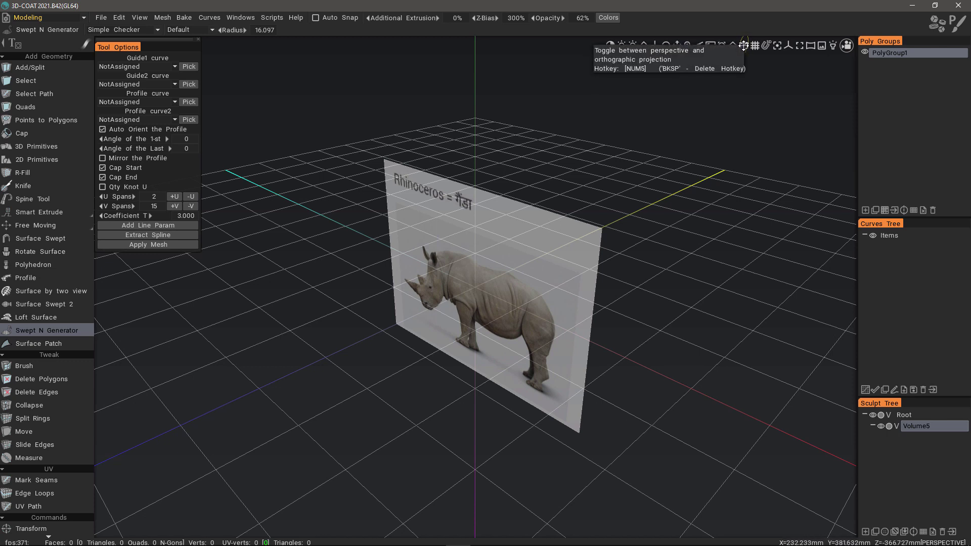
Switch to an orthographic Front view and zoom in on the rhino reference image
{"action": "left_click", "coordinate": [742, 46]}
{"action": "left_click", "coordinate": [846, 49]}
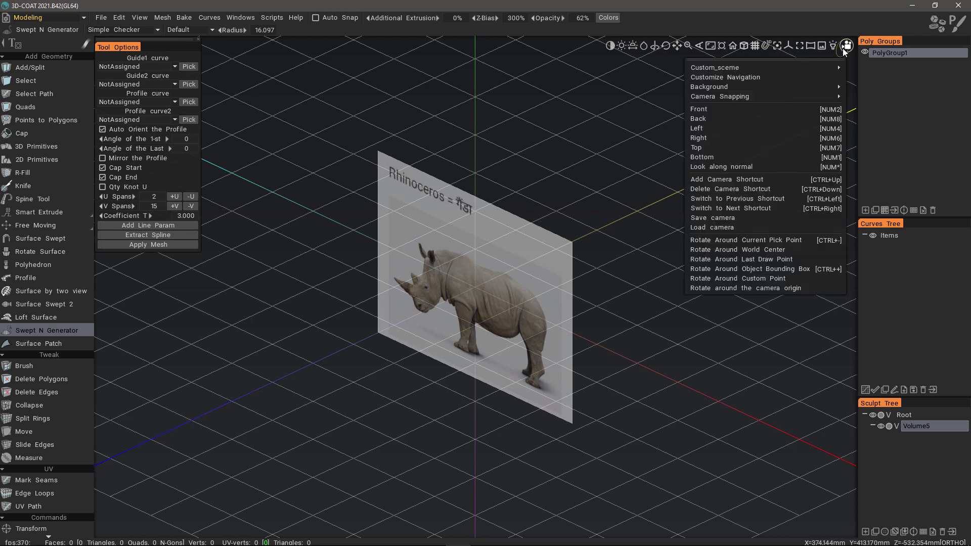
{"action": "left_click", "coordinate": [770, 105]}
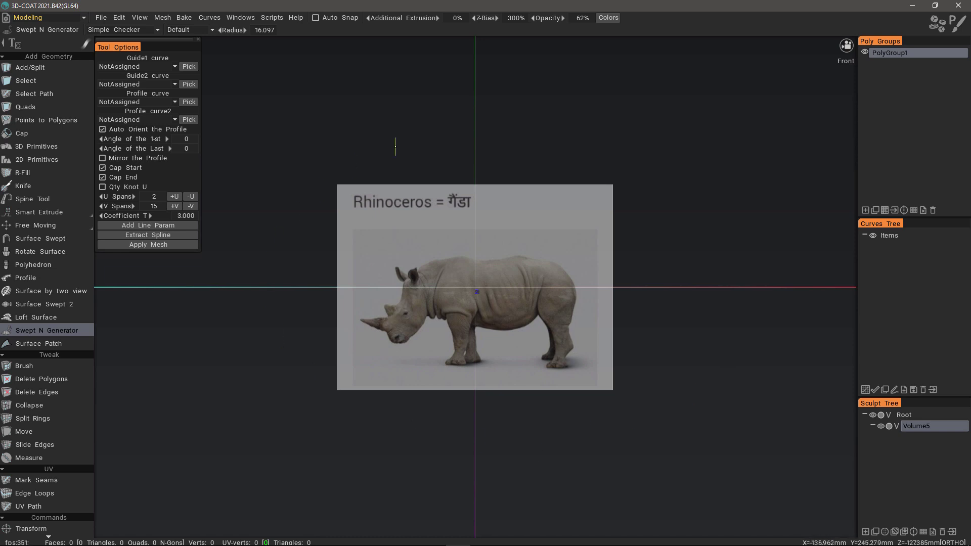
{"action": "scroll", "coordinate": [494, 166], "scroll_direction": "up", "scroll_amount": 3}
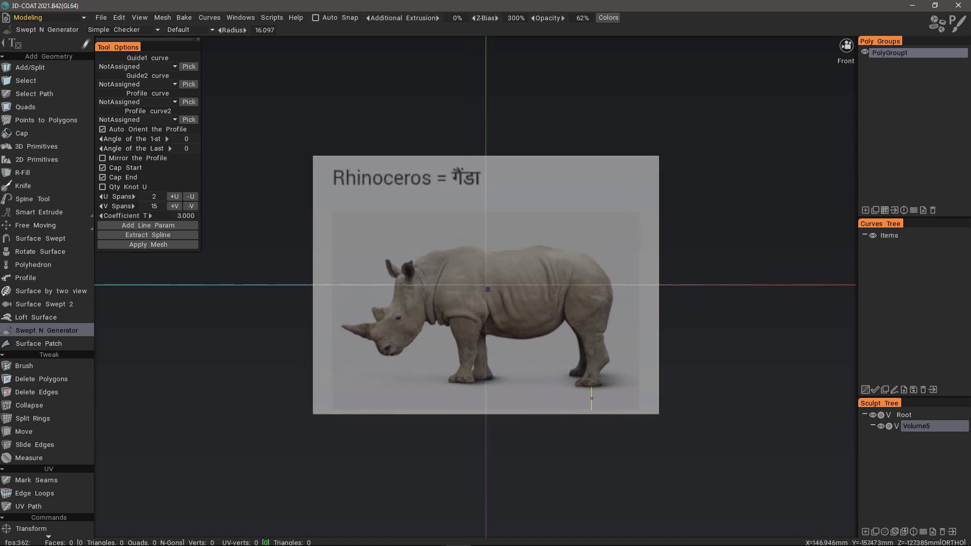
{"action": "scroll", "coordinate": [509, 342], "scroll_direction": "up", "scroll_amount": 2}
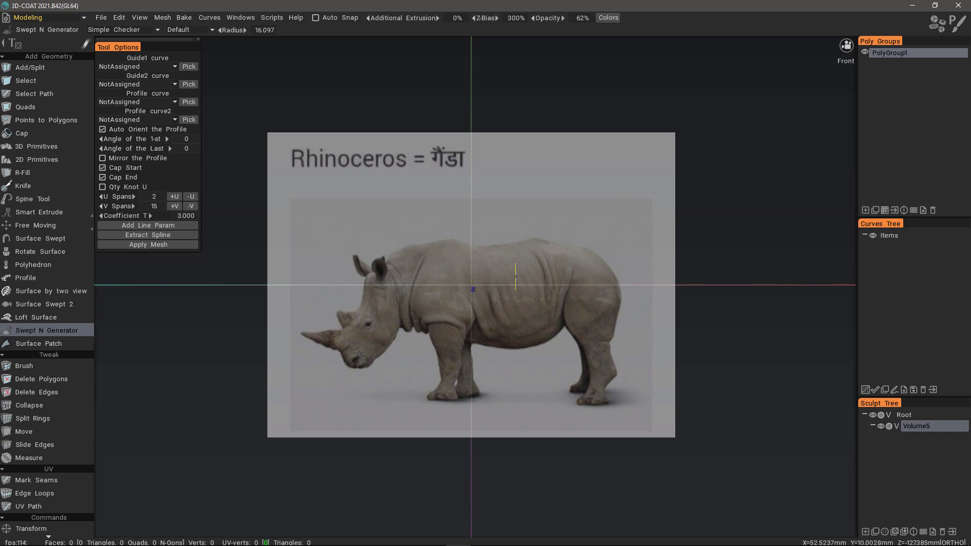
{"action": "left_click", "coordinate": [140, 18]}
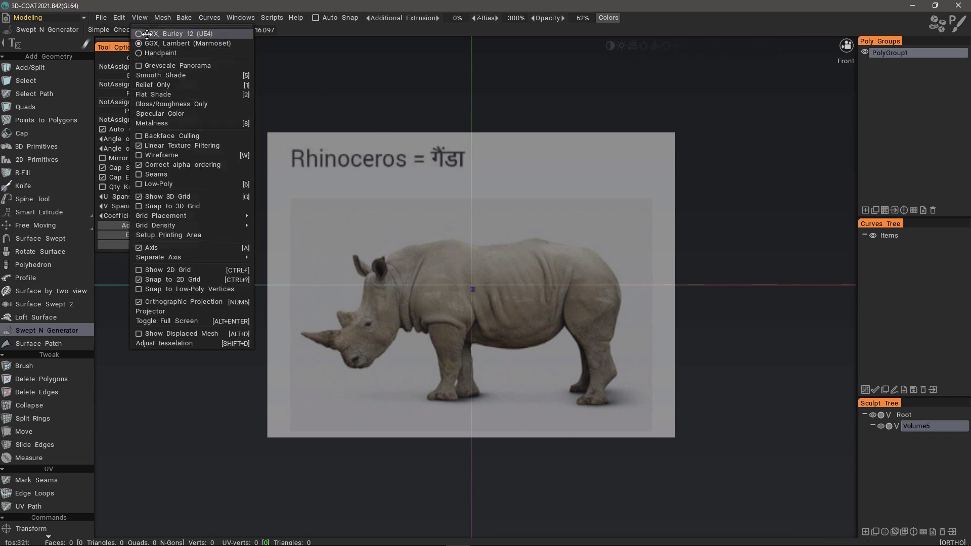
Place the grid on the XY Plane and set its density to Large
{"action": "mouse_move", "coordinate": [189, 216]}
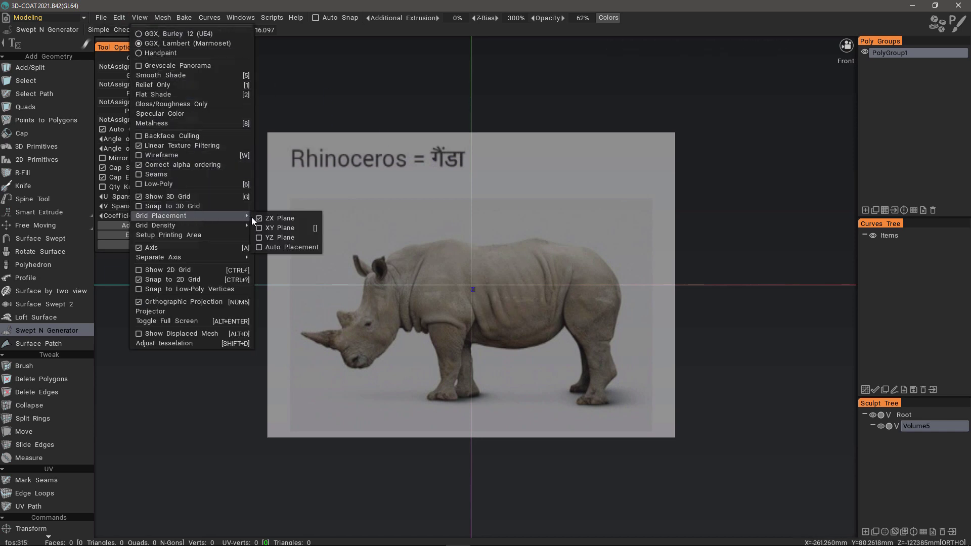
{"action": "left_click", "coordinate": [268, 228]}
{"action": "key", "text": "alt"}
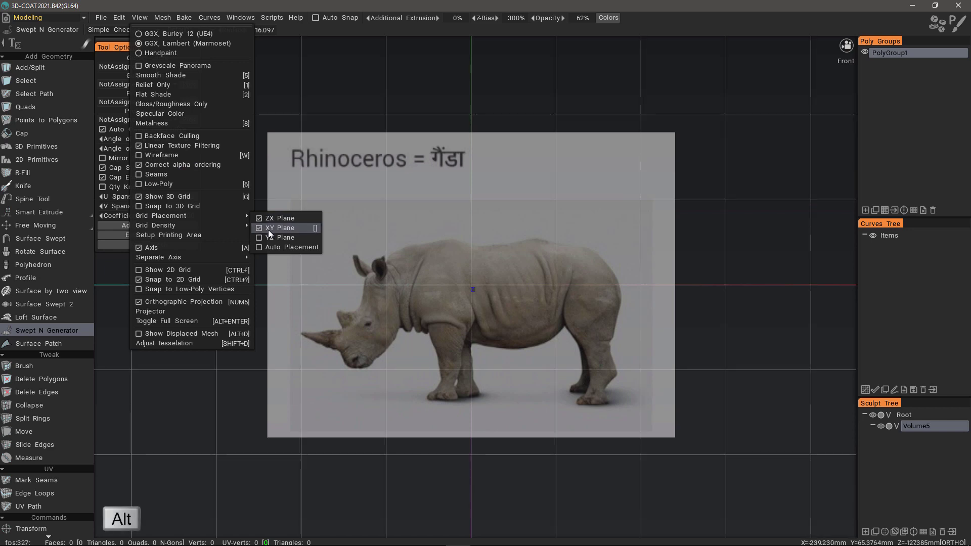
{"action": "mouse_move", "coordinate": [204, 225]}
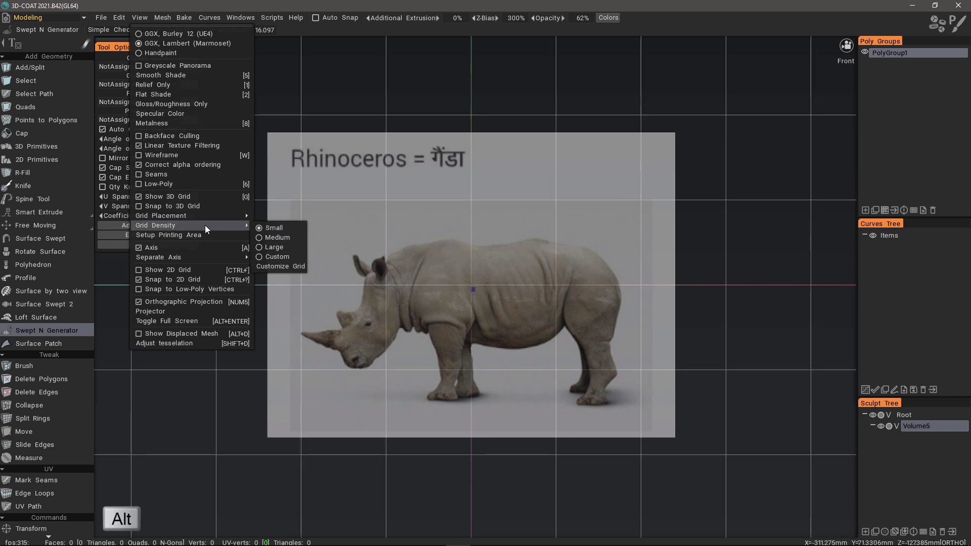
{"action": "left_click", "coordinate": [261, 239]}
{"action": "left_click", "coordinate": [264, 248]}
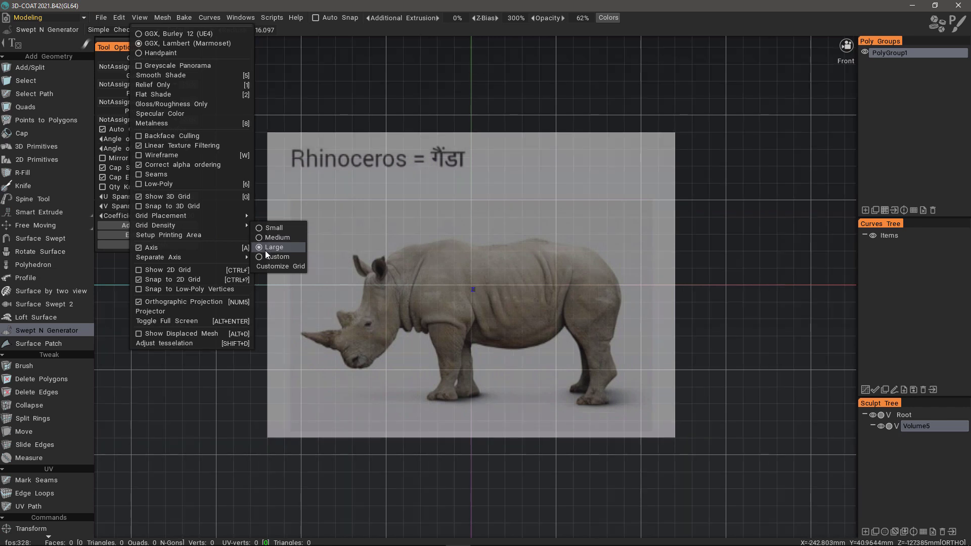
Close the View menu, then pan and zoom until the rhino reference fills the viewport
{"action": "left_click", "coordinate": [750, 280]}
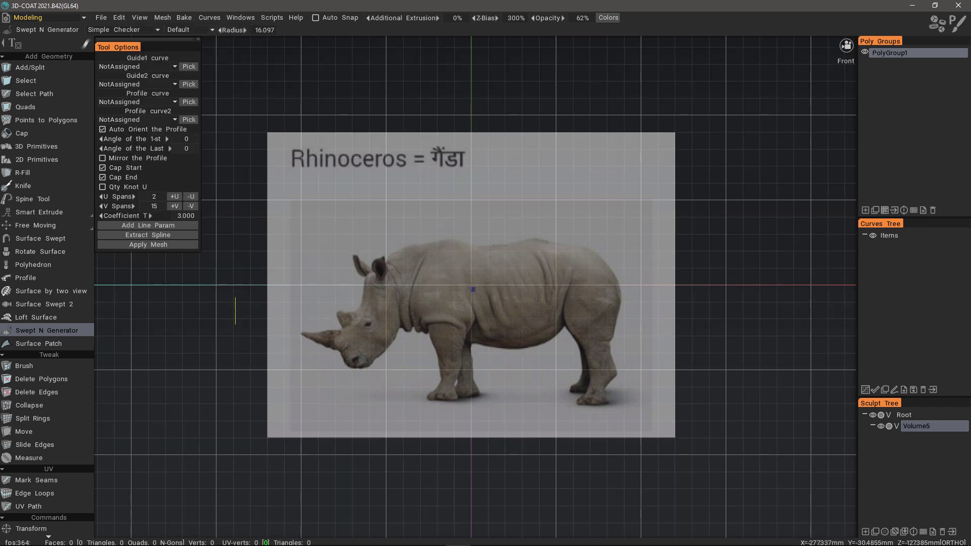
{"action": "middle_click_drag", "start_coordinate": [235, 311], "coordinate": [257, 254]}
{"action": "right_click_drag", "start_coordinate": [261, 253], "coordinate": [434, 272], "text": "alt"}
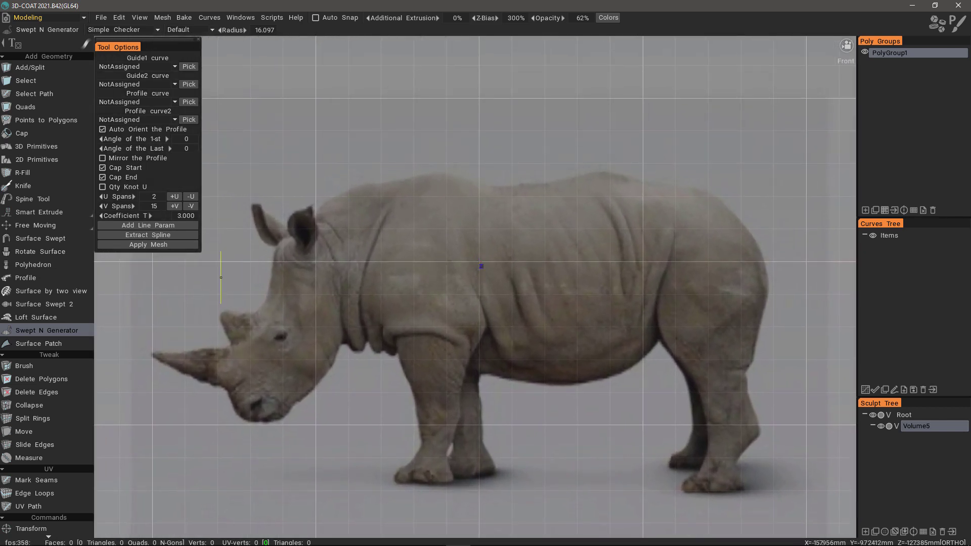
{"action": "mouse_move", "coordinate": [90, 43]}
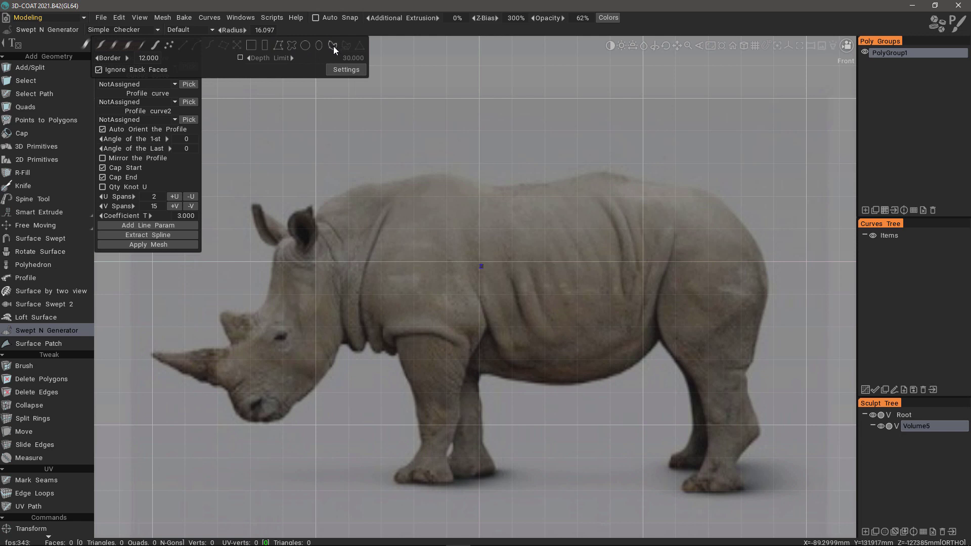
Activate the Curves Editor and show the Curves Tool Panel
{"action": "left_click", "coordinate": [209, 17]}
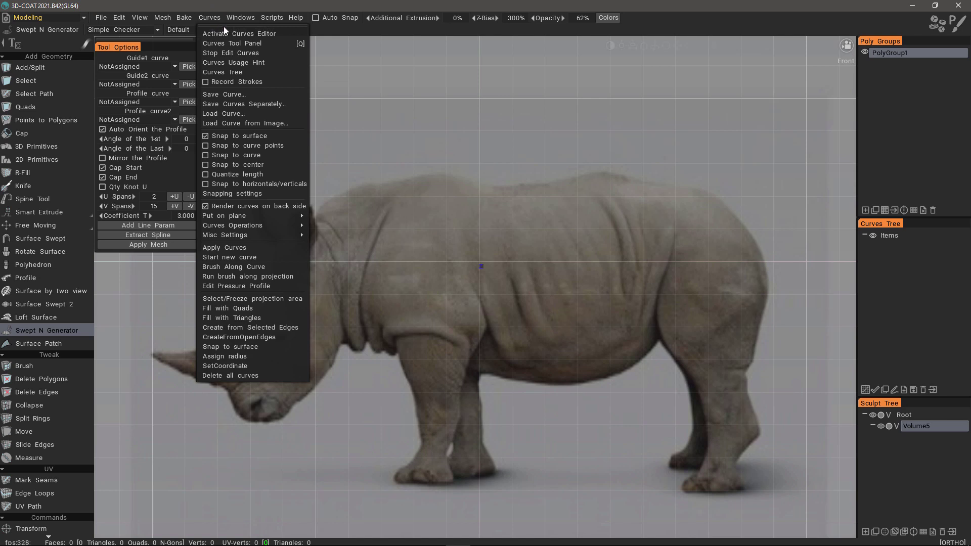
{"action": "left_click", "coordinate": [264, 33]}
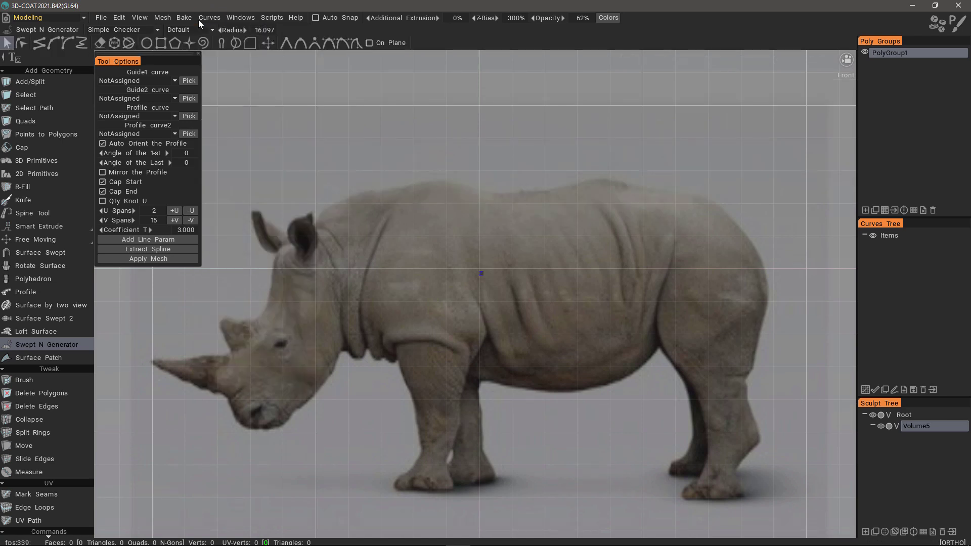
{"action": "left_click", "coordinate": [210, 17]}
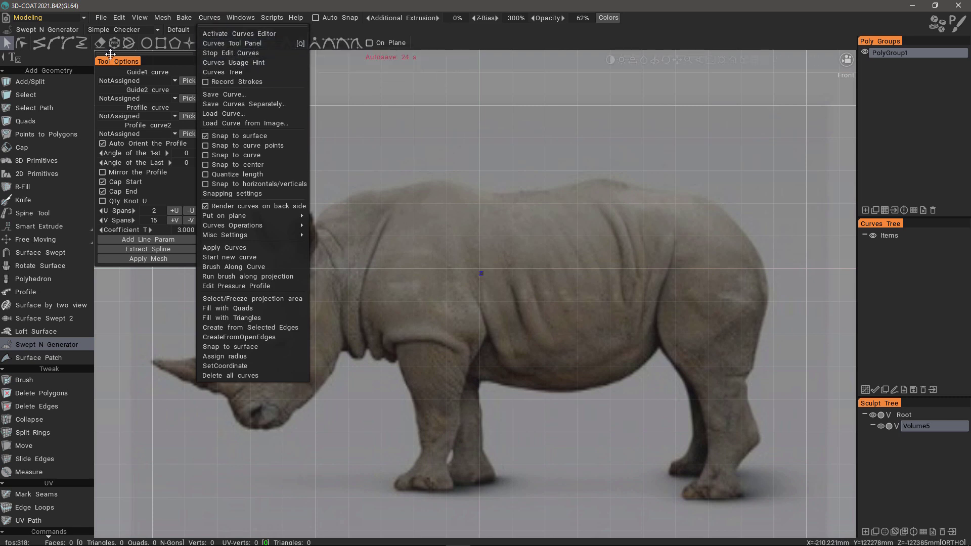
{"action": "left_click", "coordinate": [253, 45]}
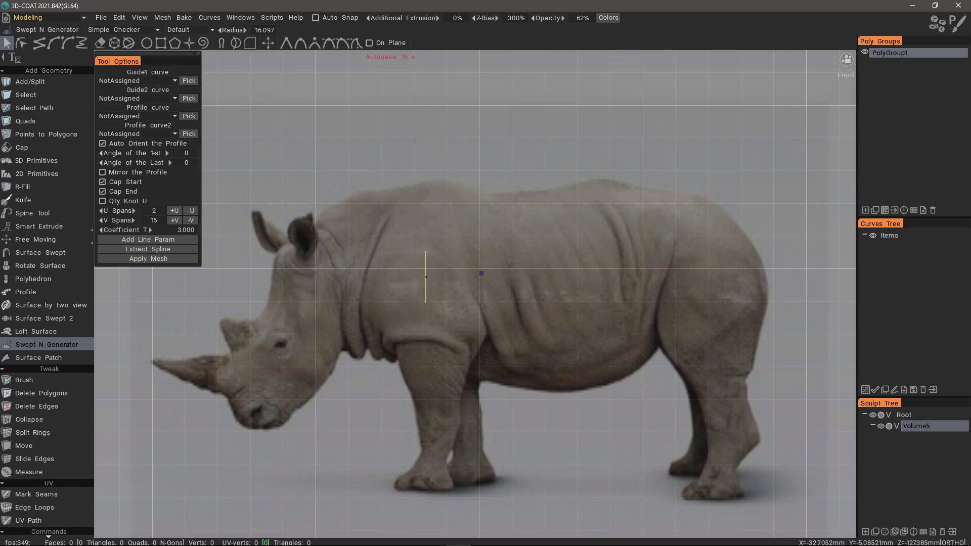
Bring up the curve drawing options with Q and switch to spline point mode
{"action": "key", "text": "e"}
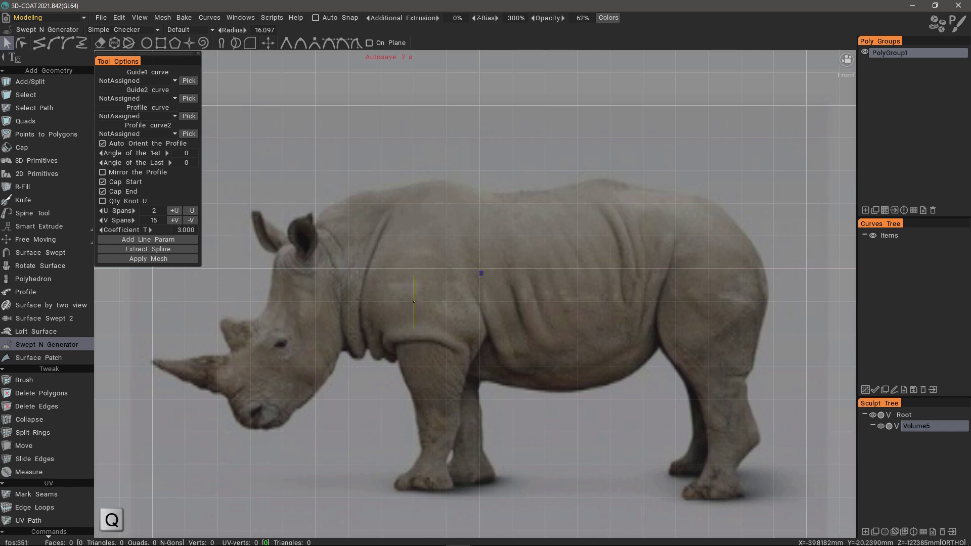
{"action": "key", "text": "space"}
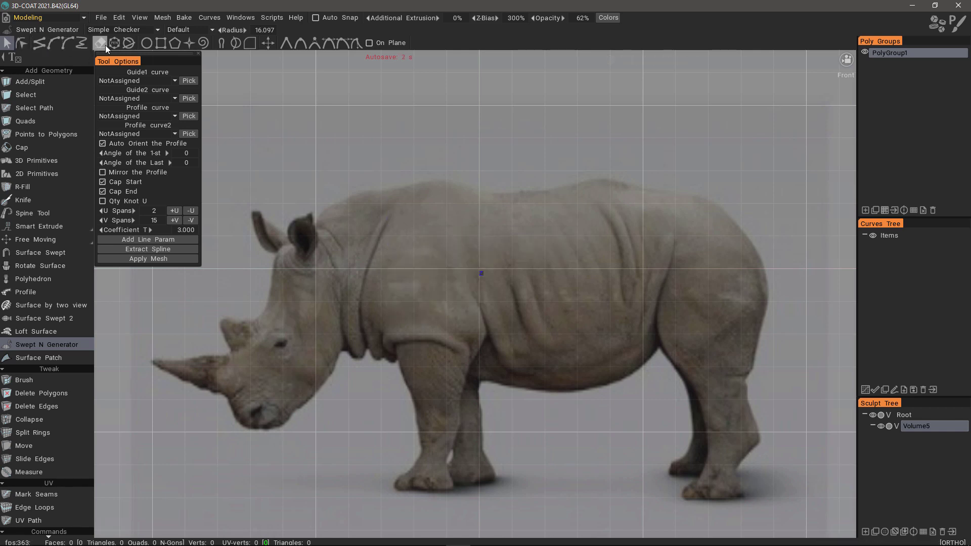
{"action": "key", "text": "q"}
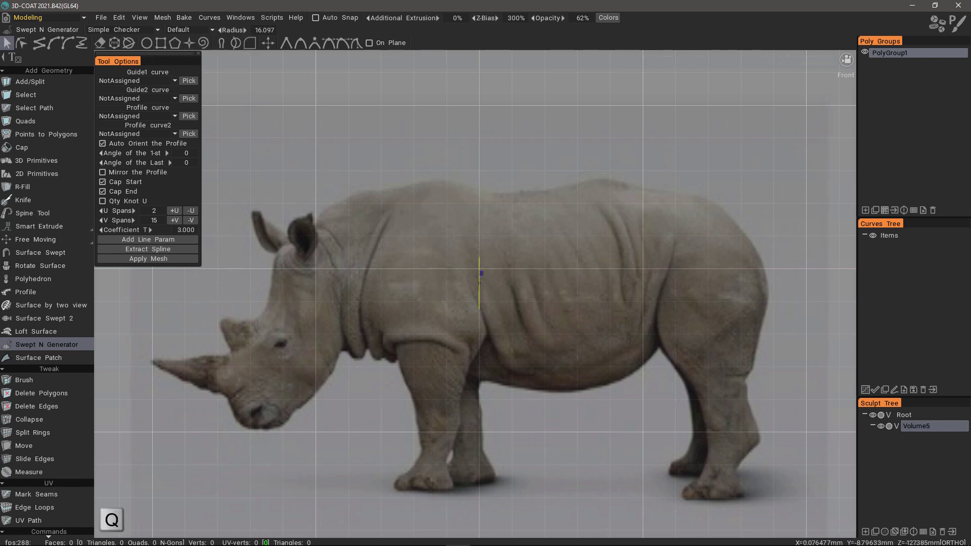
{"action": "left_click", "coordinate": [481, 273]}
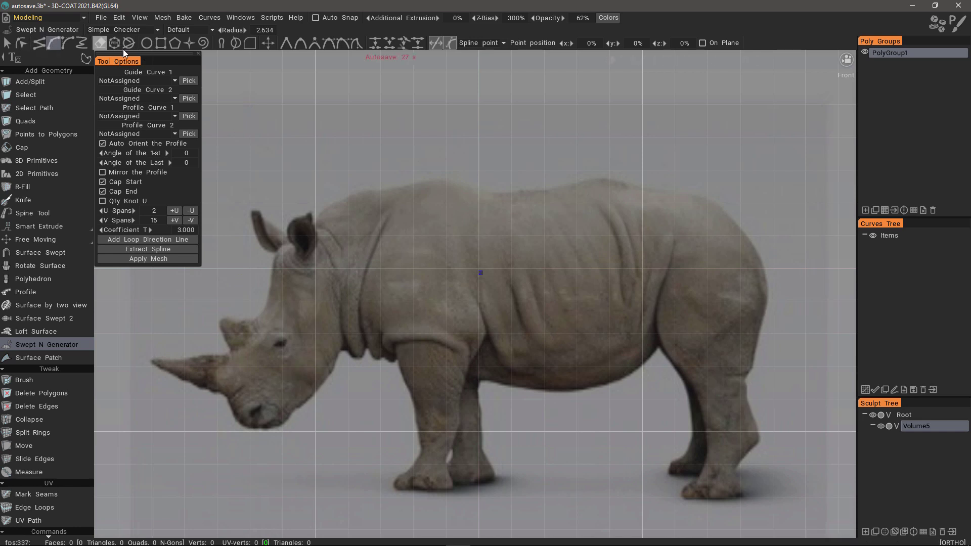
{"action": "left_click", "coordinate": [174, 42]}
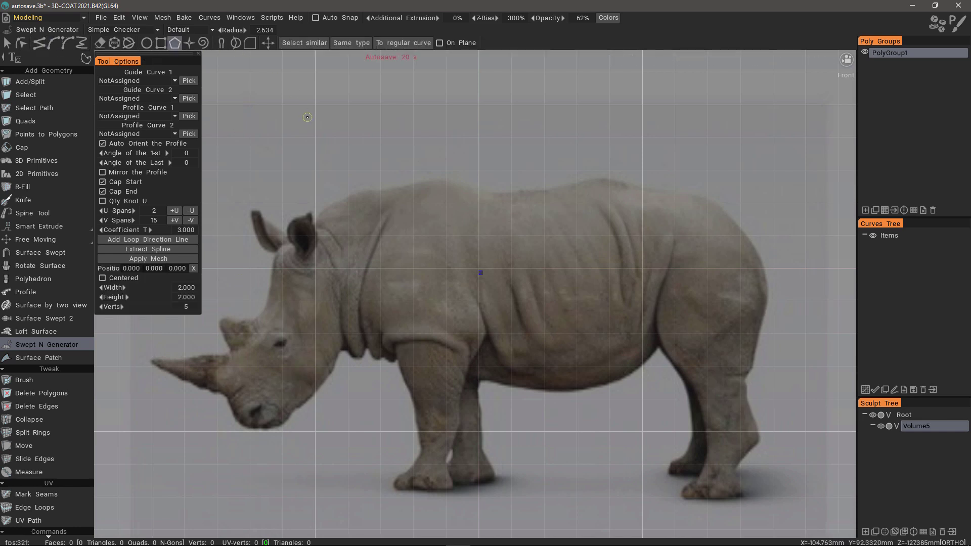
{"action": "left_click", "coordinate": [25, 44]}
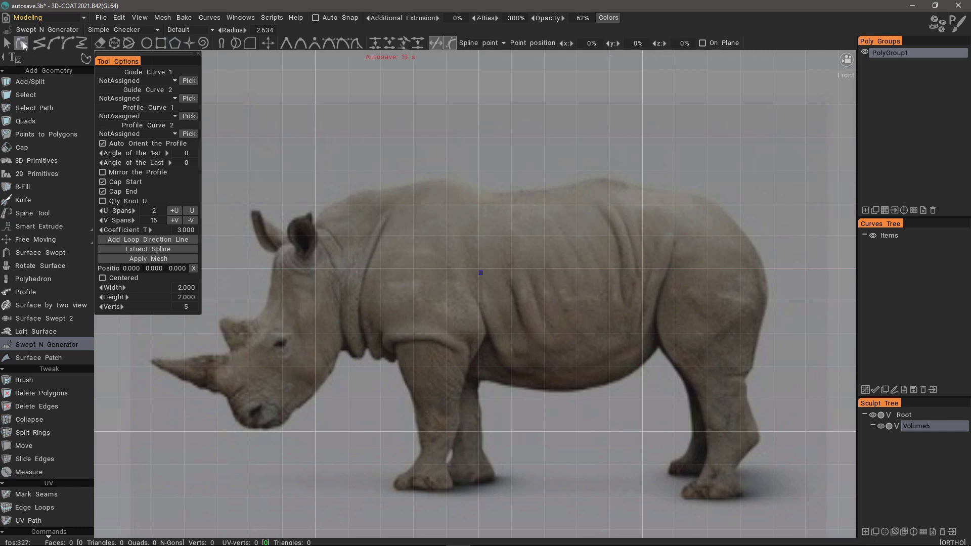
{"action": "left_click", "coordinate": [85, 59]}
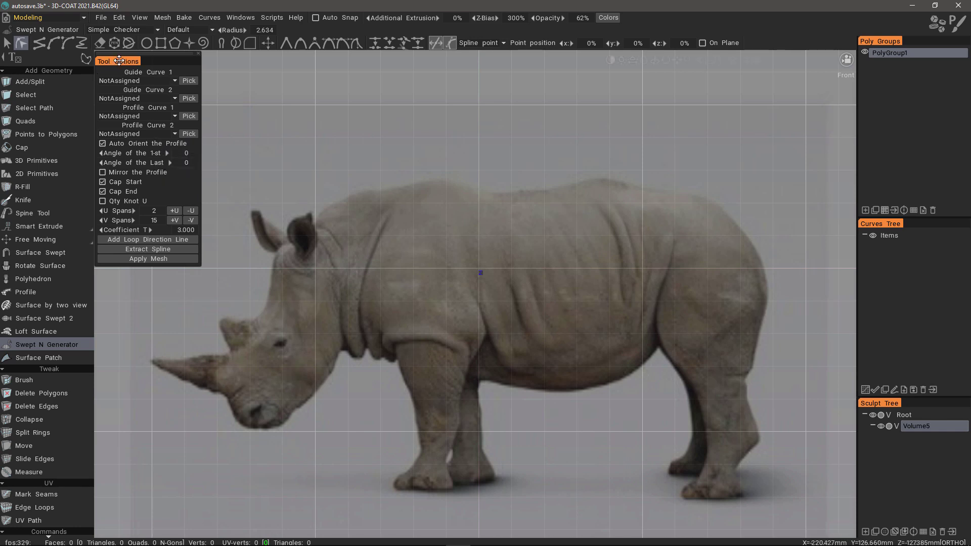
Draw a small circular Ellipse curve, 45.152 by 45.152, below the rhino's head
{"action": "left_click", "coordinate": [147, 44]}
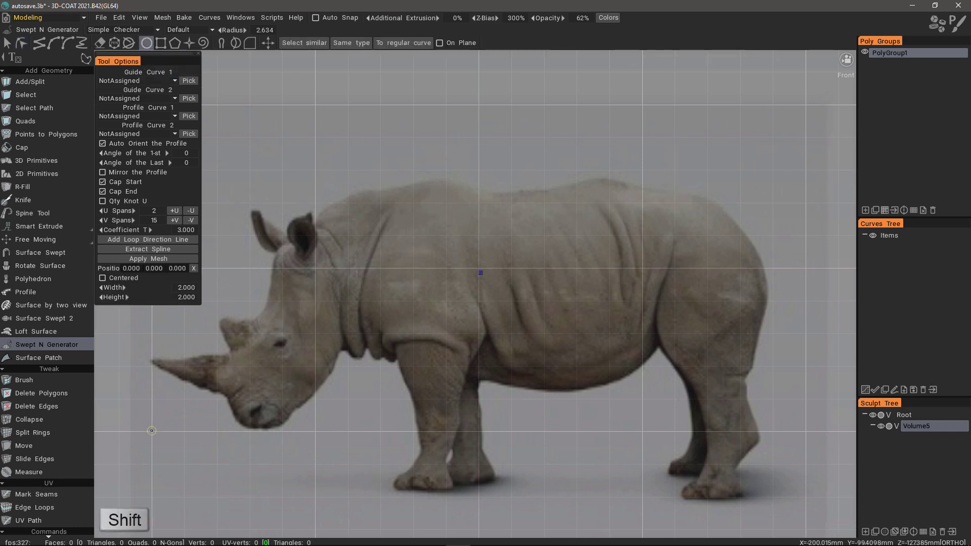
{"action": "mouse_move", "coordinate": [151, 432]}
{"action": "left_mouse_down"}
{"action": "mouse_move", "coordinate": [207, 478]}
{"action": "mouse_move", "coordinate": [216, 470]}
{"action": "mouse_move", "coordinate": [213, 488]}
{"action": "mouse_move", "coordinate": [226, 496]}
{"action": "left_mouse_up"}
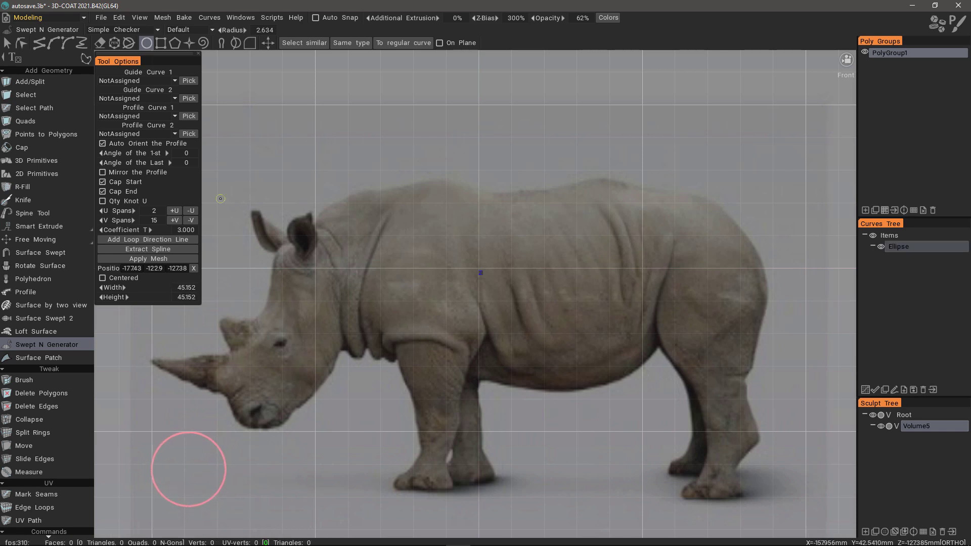
Start a spline at the rhino's mouth and place points up the horn base and face
{"action": "left_click", "coordinate": [53, 44]}
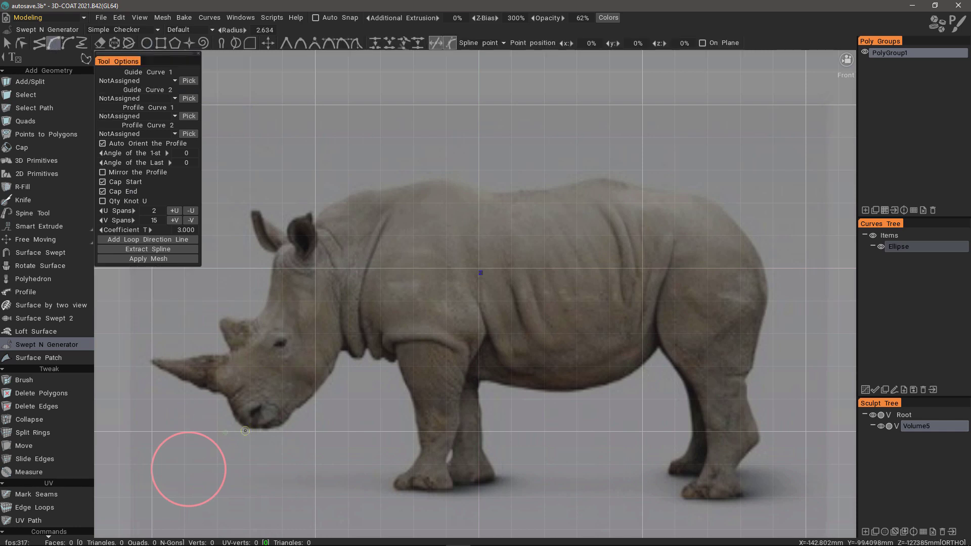
{"action": "left_click", "coordinate": [249, 428]}
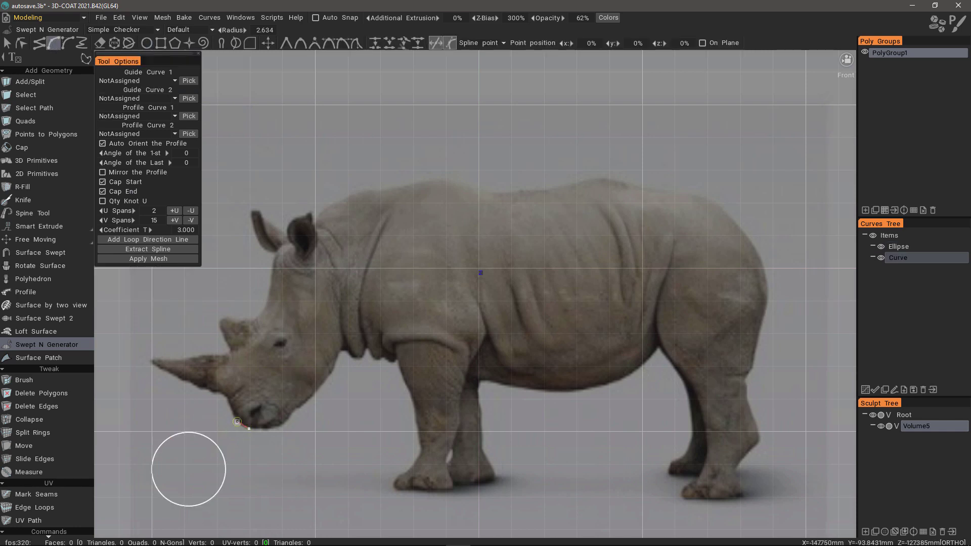
{"action": "left_click", "coordinate": [237, 421]}
{"action": "left_click", "coordinate": [231, 410]}
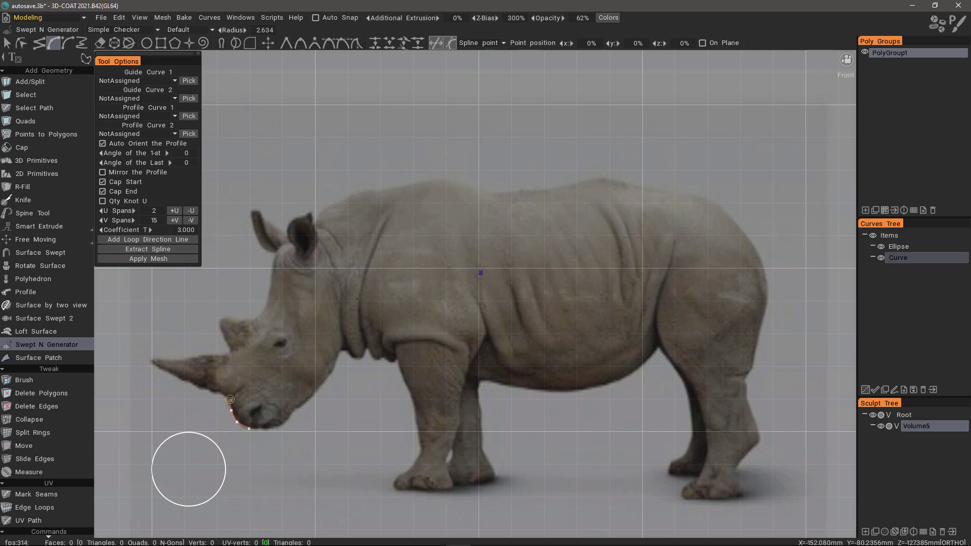
{"action": "left_click", "coordinate": [228, 399]}
{"action": "left_click", "coordinate": [218, 389]}
{"action": "left_click", "coordinate": [225, 371]}
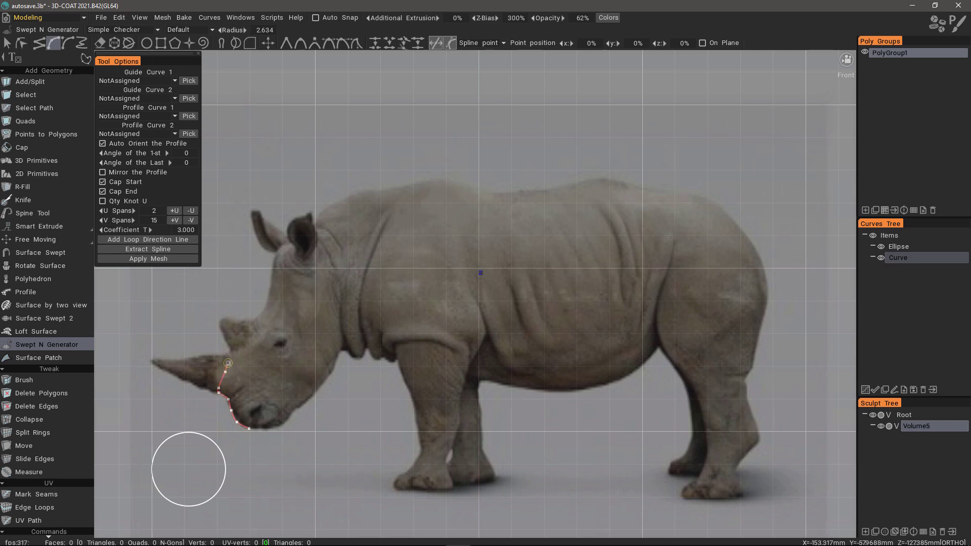
{"action": "left_click", "coordinate": [229, 357]}
{"action": "left_click", "coordinate": [234, 352]}
{"action": "left_click", "coordinate": [247, 343]}
{"action": "left_click", "coordinate": [254, 333]}
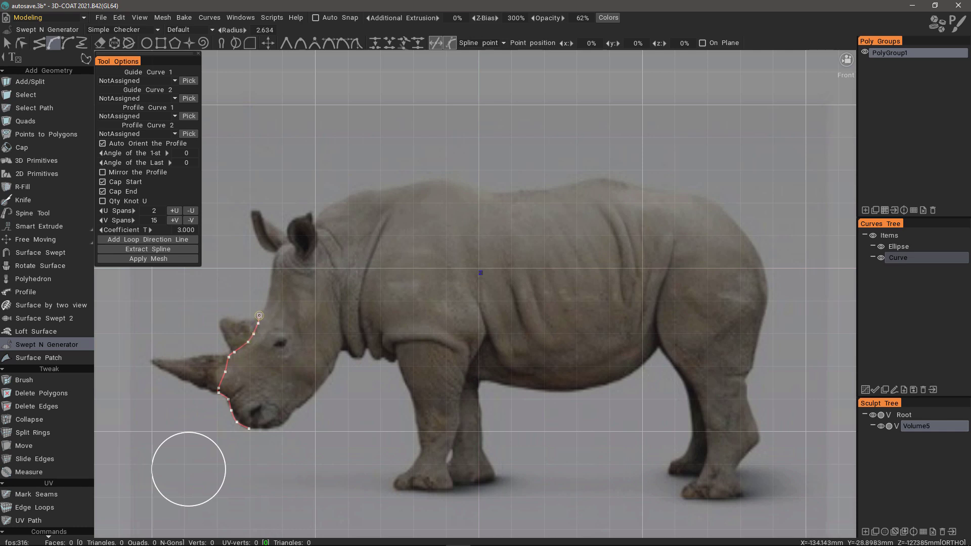
{"action": "left_click", "coordinate": [258, 323]}
Continue the spline up the forehead and over the ear
{"action": "mouse_move", "coordinate": [35, 228]}
{"action": "left_click", "coordinate": [267, 306]}
{"action": "left_click", "coordinate": [272, 276]}
{"action": "left_click", "coordinate": [274, 258]}
{"action": "left_click", "coordinate": [283, 245]}
{"action": "left_click", "coordinate": [284, 245]}
{"action": "left_click", "coordinate": [307, 232]}
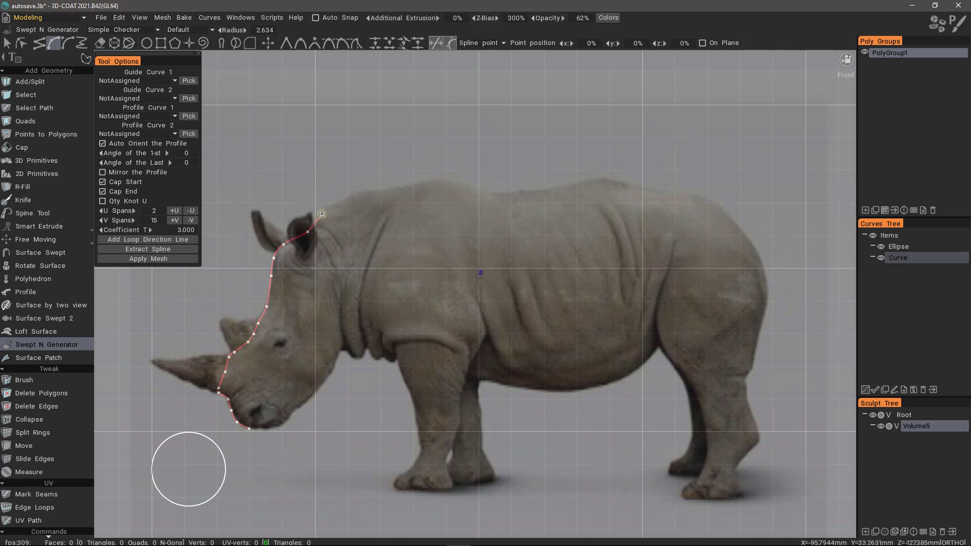
{"action": "left_click", "coordinate": [320, 211]}
{"action": "left_click", "coordinate": [330, 205]}
Extend the spline along the neck, shoulder hump and middle of the back
{"action": "left_click", "coordinate": [343, 200]}
{"action": "left_click", "coordinate": [355, 193]}
{"action": "left_click", "coordinate": [369, 189]}
{"action": "left_click", "coordinate": [382, 190]}
{"action": "left_click", "coordinate": [406, 187]}
{"action": "left_click", "coordinate": [425, 181]}
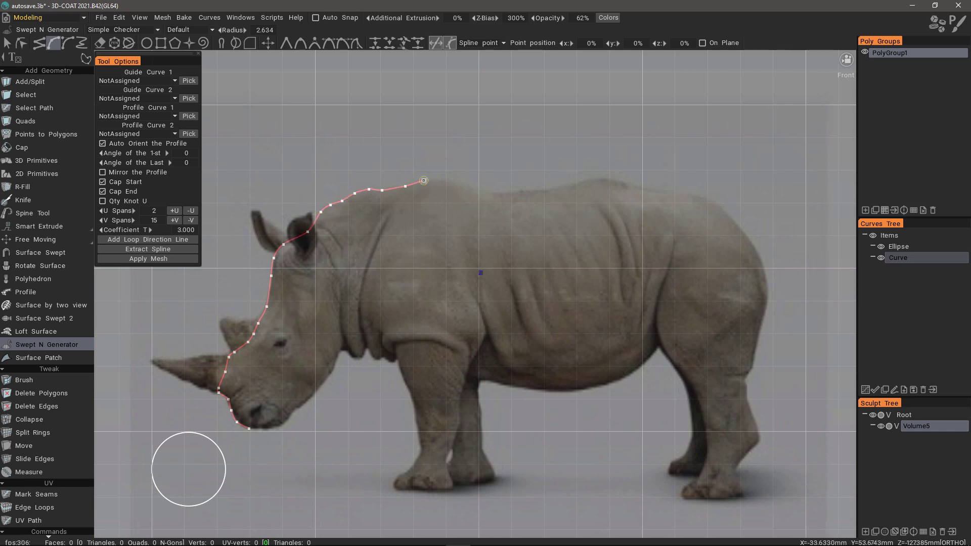
{"action": "left_click", "coordinate": [442, 180]}
{"action": "left_click", "coordinate": [469, 186]}
{"action": "left_click", "coordinate": [494, 192]}
{"action": "left_click", "coordinate": [516, 191]}
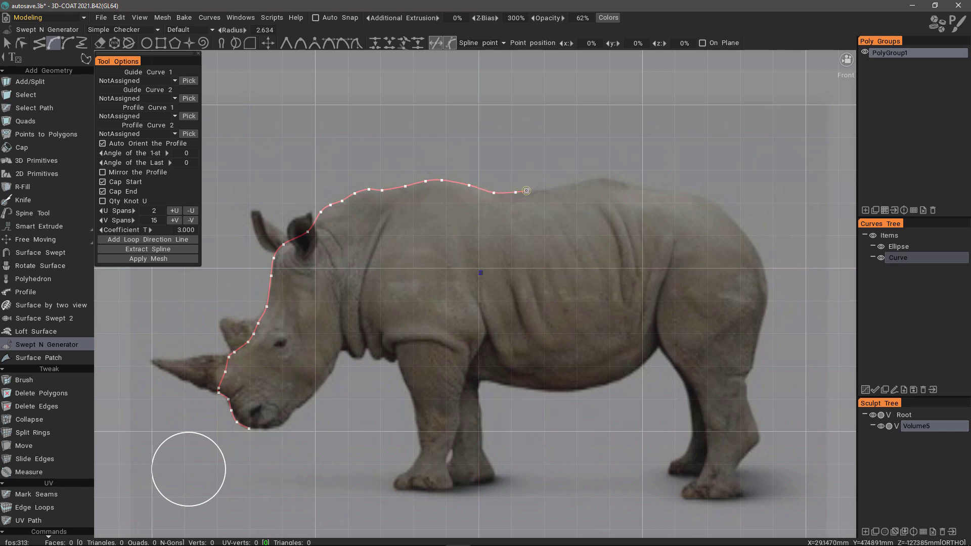
{"action": "left_click", "coordinate": [529, 190]}
{"action": "left_click", "coordinate": [547, 190]}
{"action": "left_click", "coordinate": [576, 184]}
{"action": "left_click", "coordinate": [593, 179]}
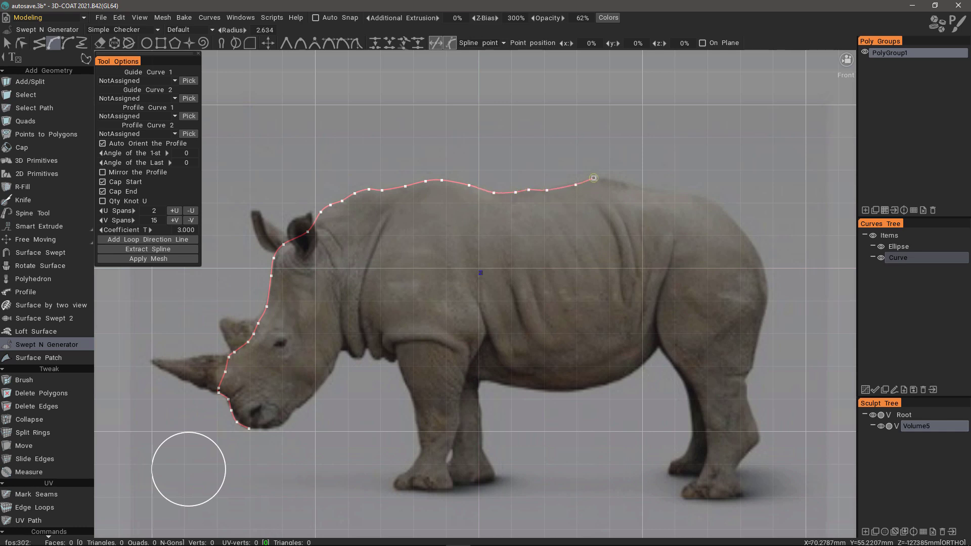
Carry the spline along the rear of the back and down the rump, then finish it
{"action": "left_click", "coordinate": [609, 179]}
{"action": "left_click", "coordinate": [633, 185]}
{"action": "left_click", "coordinate": [674, 192]}
{"action": "left_click", "coordinate": [707, 199]}
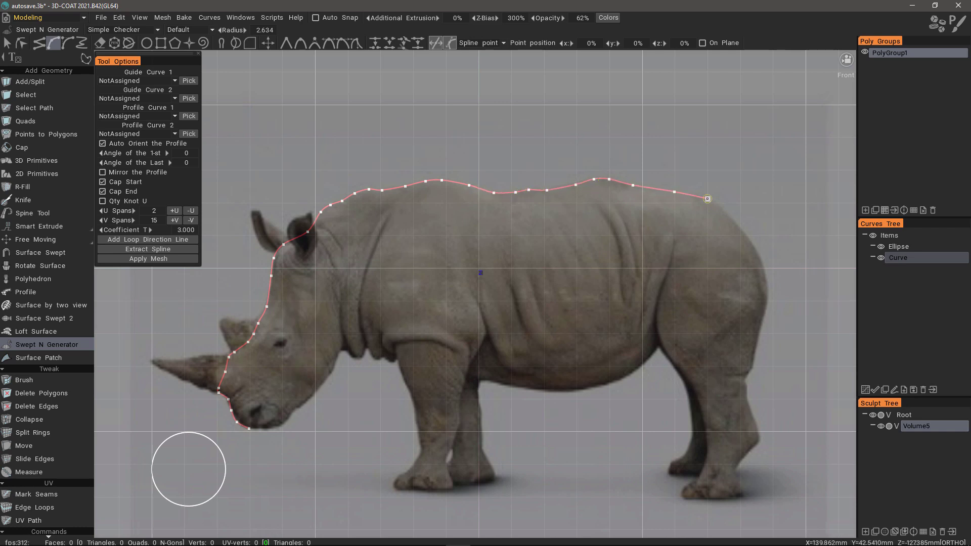
{"action": "left_click", "coordinate": [721, 207]}
{"action": "left_click", "coordinate": [745, 233]}
{"action": "left_click", "coordinate": [764, 262]}
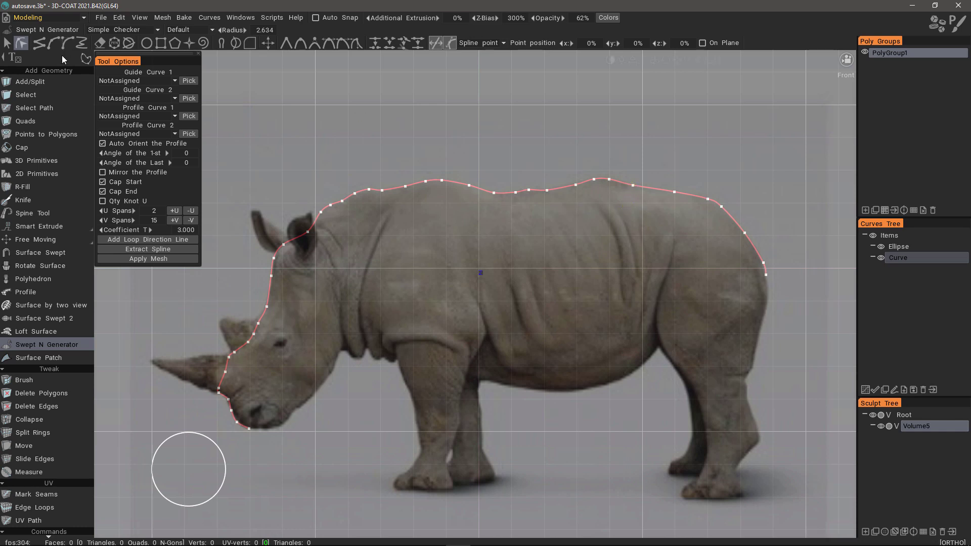
{"action": "left_click", "coordinate": [21, 44]}
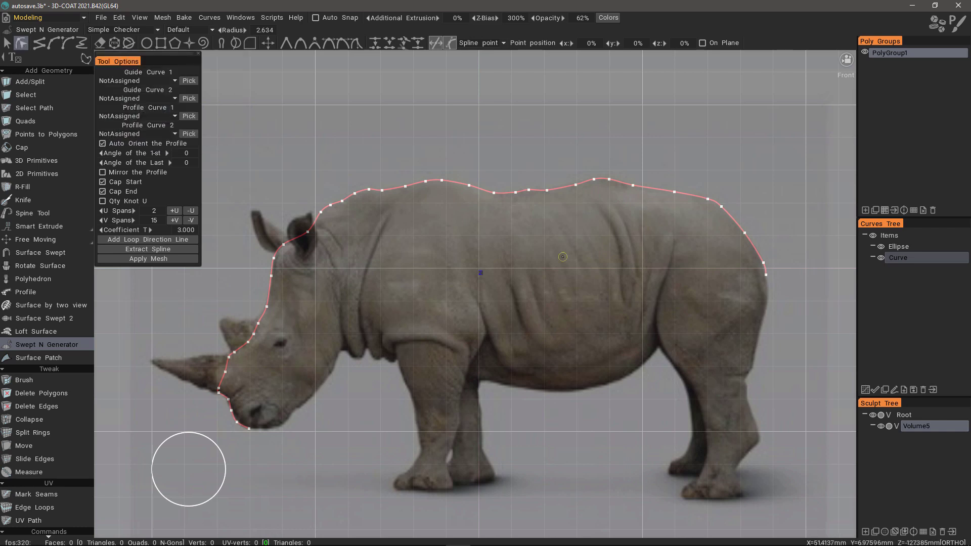